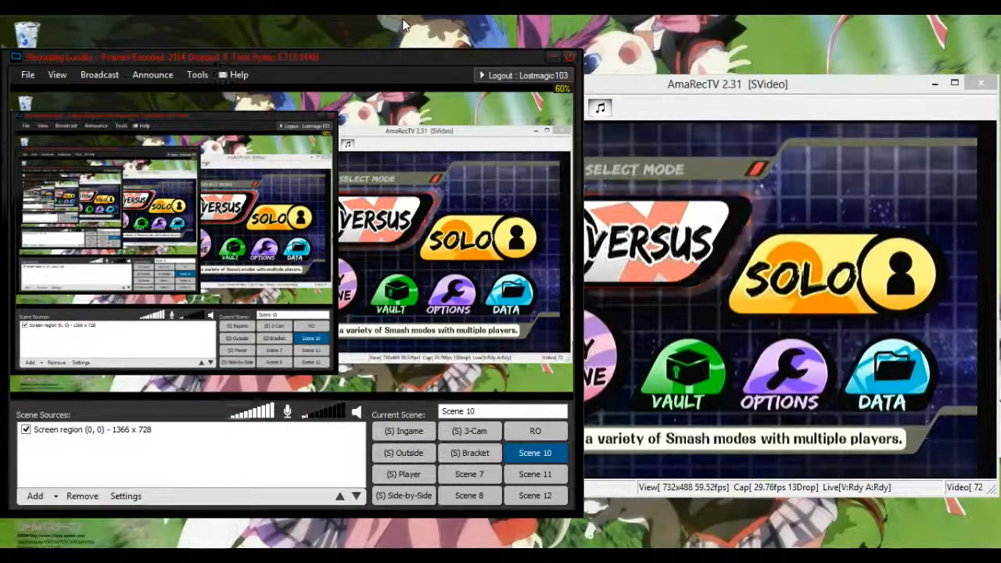
Step: Add the AmaRec Video Capture camera as a source to Scene 10 in XSplit
{"action": "left_click", "coordinate": [652, 88]}
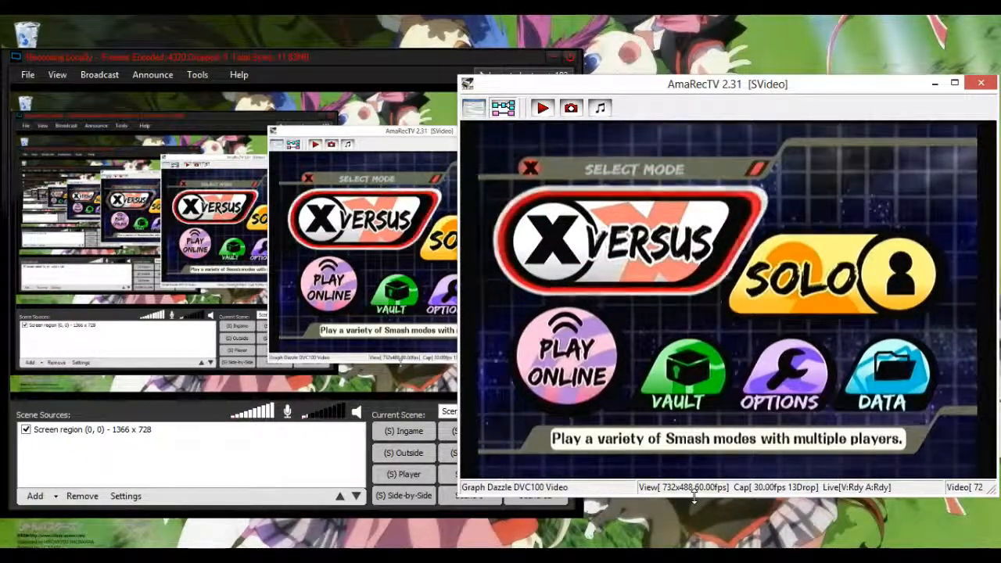
{"action": "left_click", "coordinate": [373, 66]}
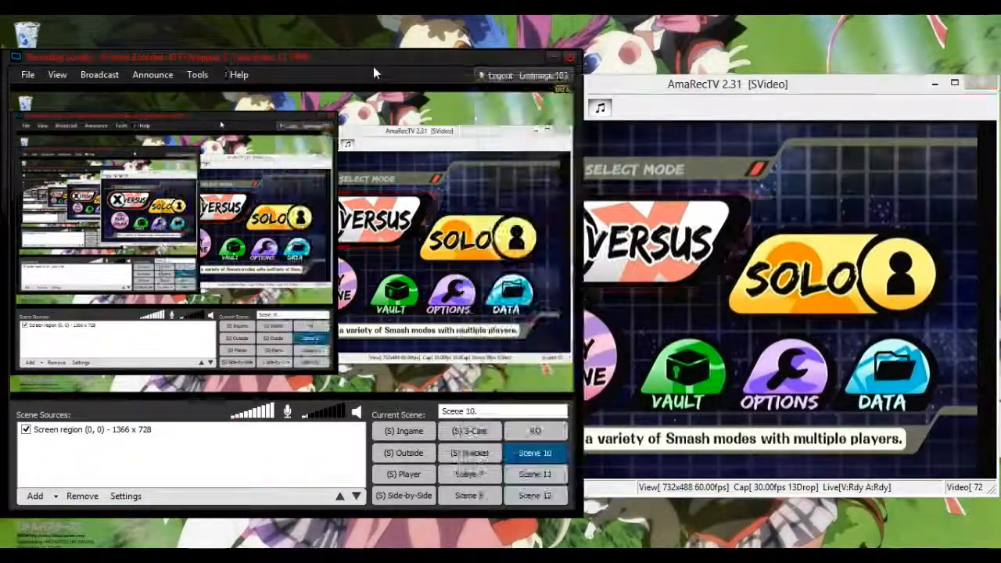
{"action": "left_click", "coordinate": [54, 494]}
{"action": "mouse_move", "coordinate": [113, 423]}
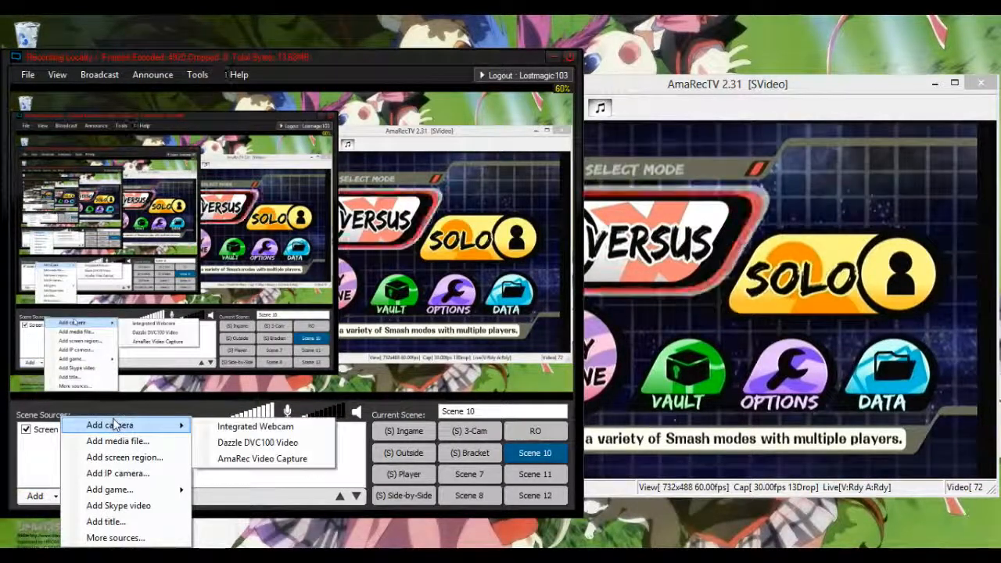
{"action": "left_click", "coordinate": [243, 459]}
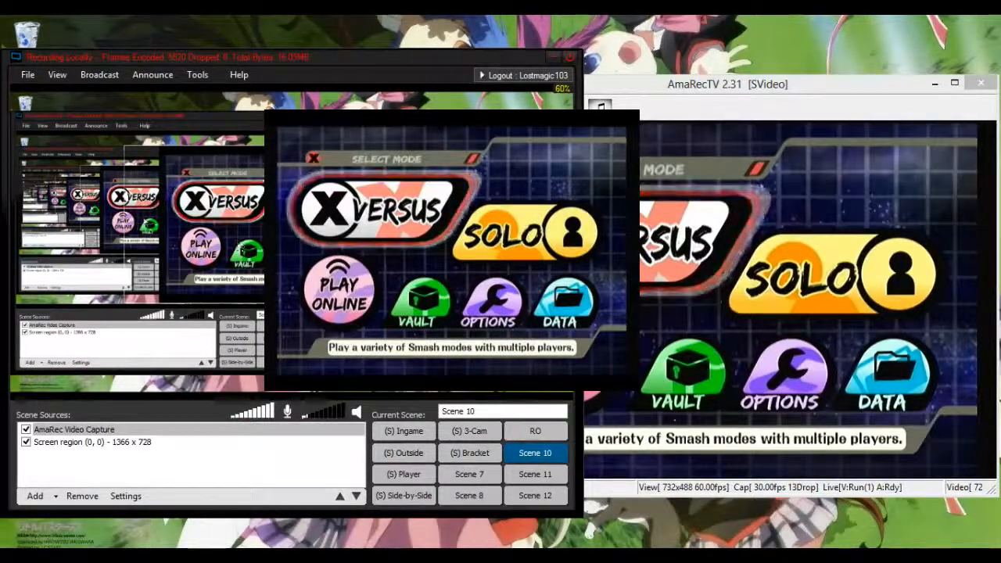
Step: Select the AmaRec Video Capture source in Scene 10 and remove it
{"action": "left_click", "coordinate": [74, 429]}
{"action": "left_click", "coordinate": [720, 470]}
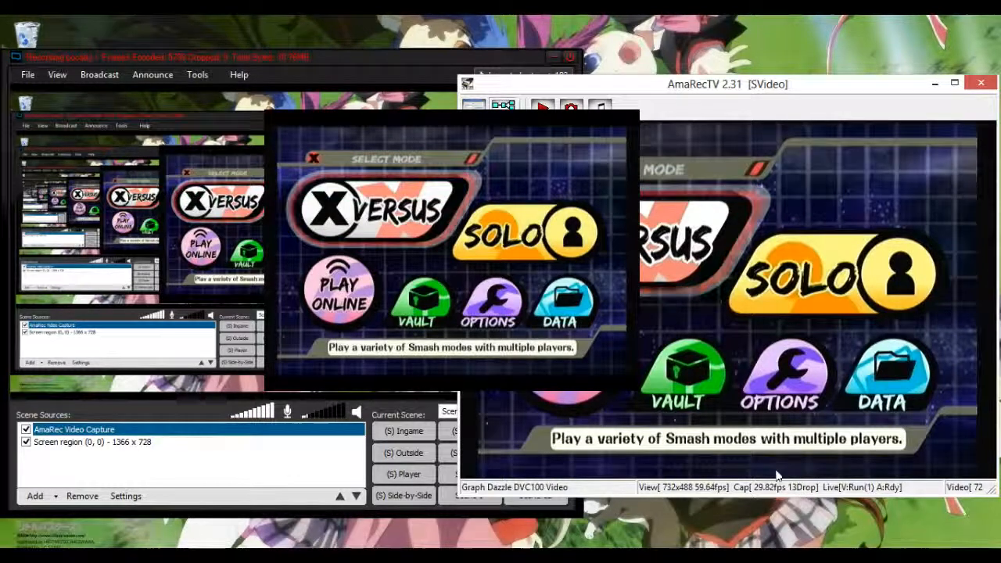
{"action": "left_click", "coordinate": [336, 258]}
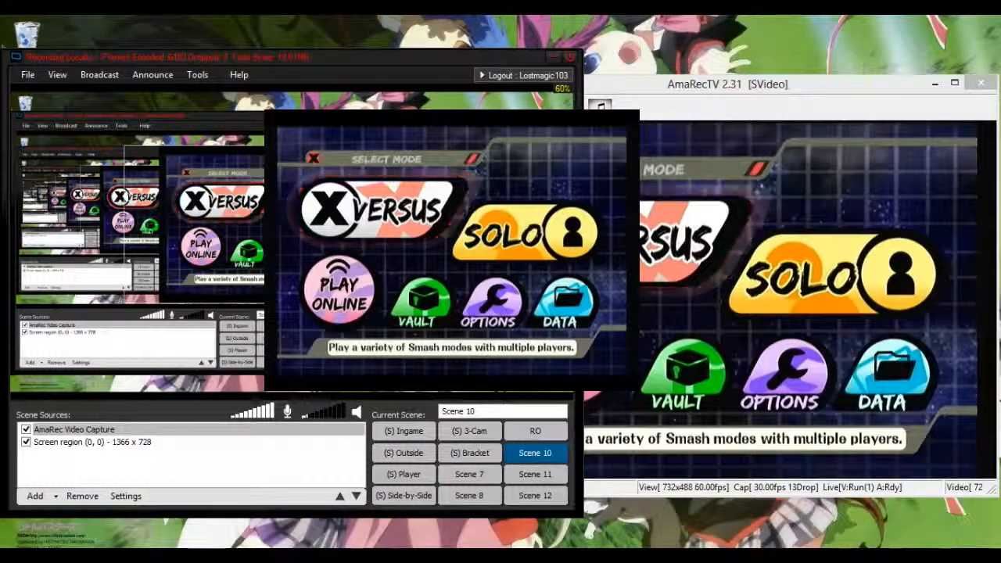
{"action": "key", "text": "Delete"}
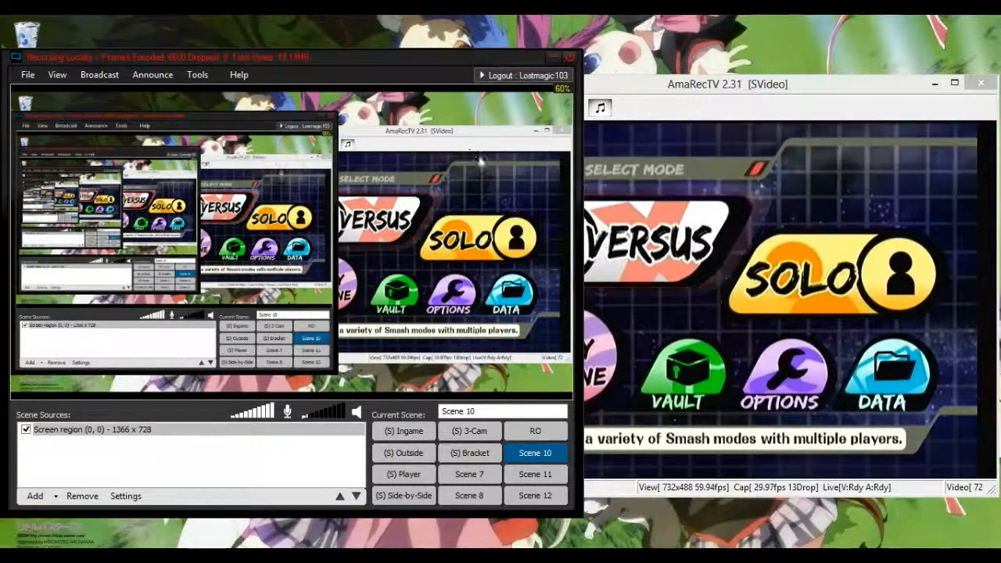
Step: Switch to AmaRecTV and view its Aspect & Scan options
{"action": "left_click", "coordinate": [631, 96]}
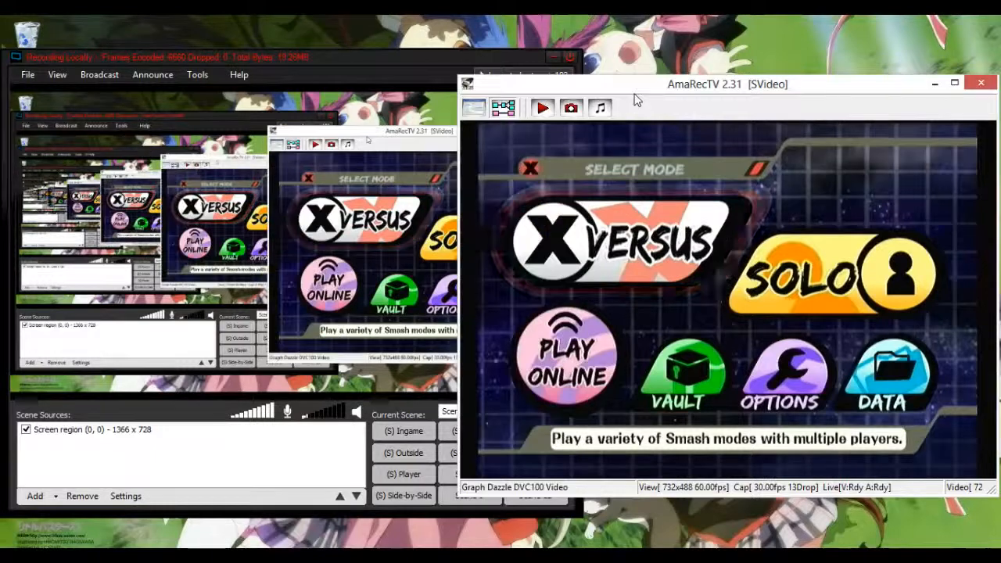
{"action": "right_click", "coordinate": [705, 233]}
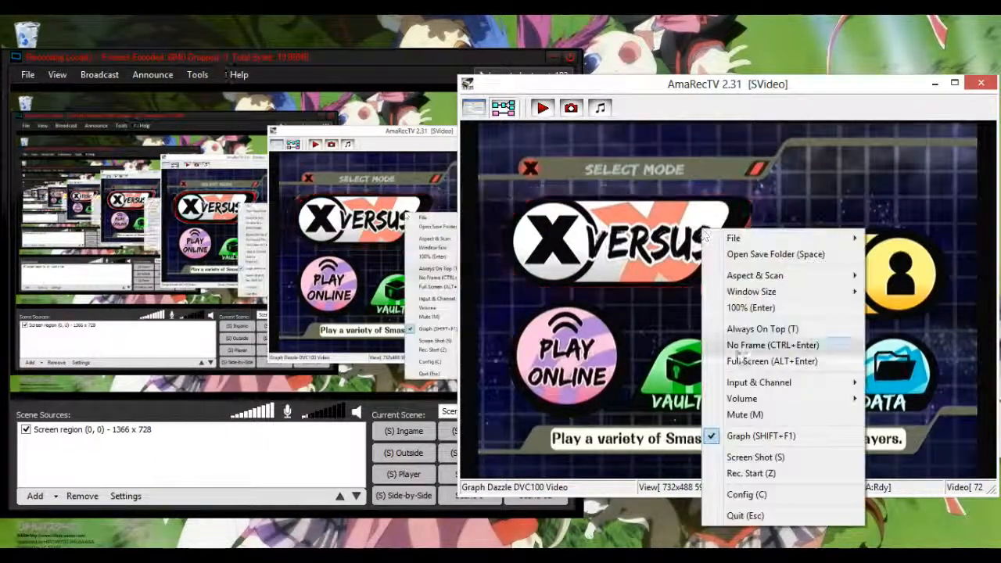
{"action": "mouse_move", "coordinate": [768, 277]}
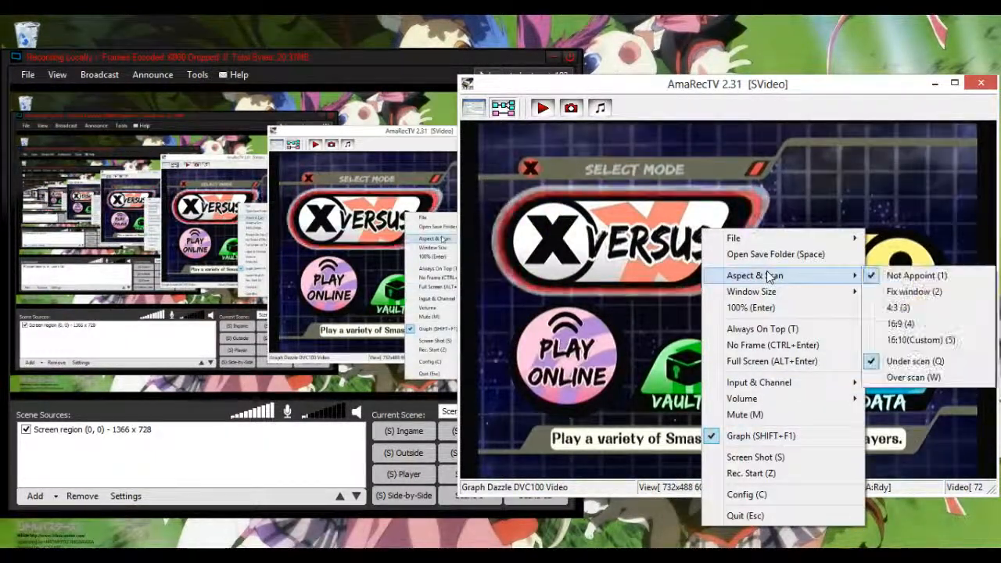
{"action": "left_click", "coordinate": [753, 99]}
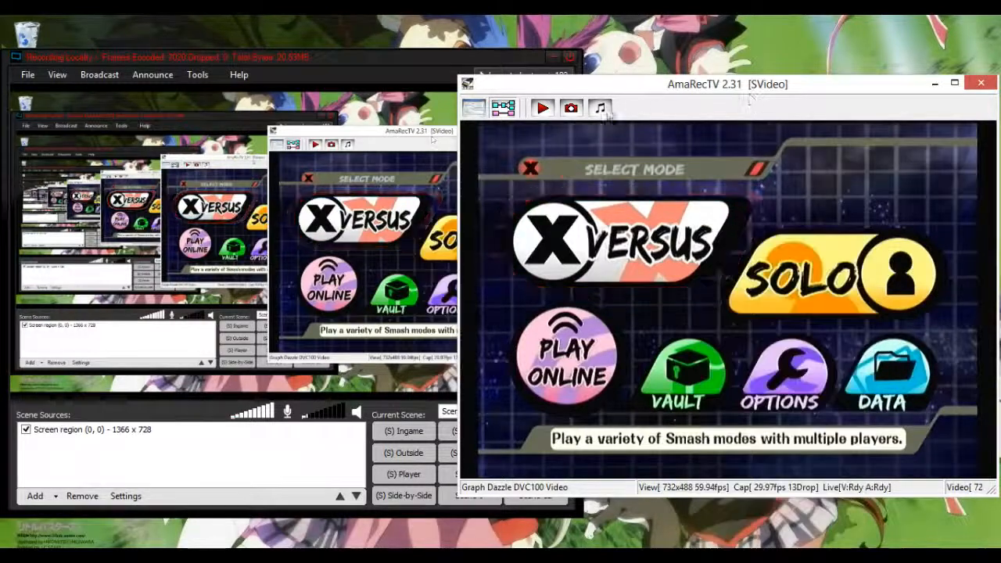
Step: In the AmaRecTV configuration, set the Dazzle DVC100 video format to 720 x 480, 29.97 fps, YUY2, 16-bit
{"action": "left_click", "coordinate": [479, 111]}
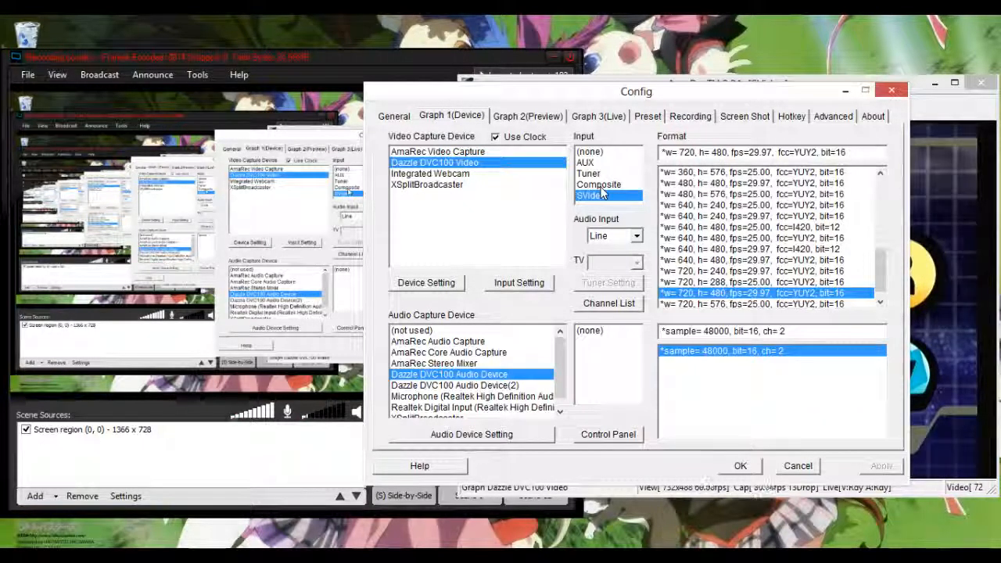
{"action": "left_click", "coordinate": [709, 238]}
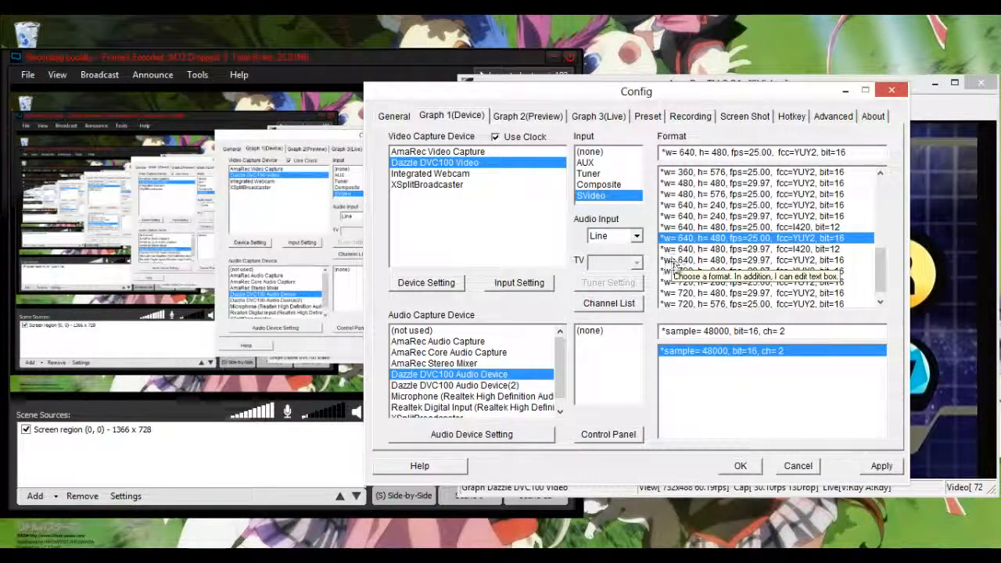
{"action": "left_click", "coordinate": [688, 294]}
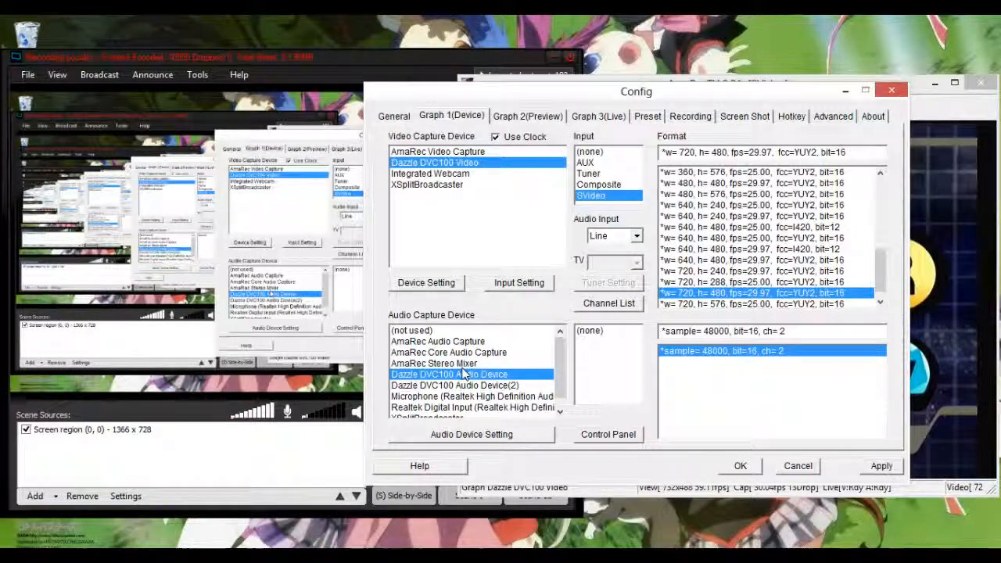
Step: In the preview settings, try the Over scan mode and return to Under scan
{"action": "left_click", "coordinate": [539, 118]}
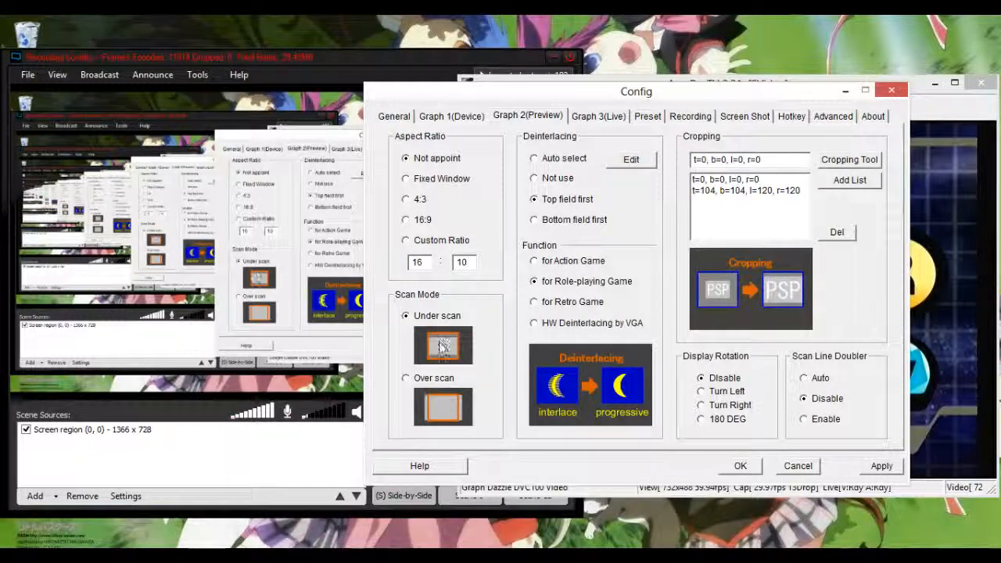
{"action": "left_click", "coordinate": [405, 378]}
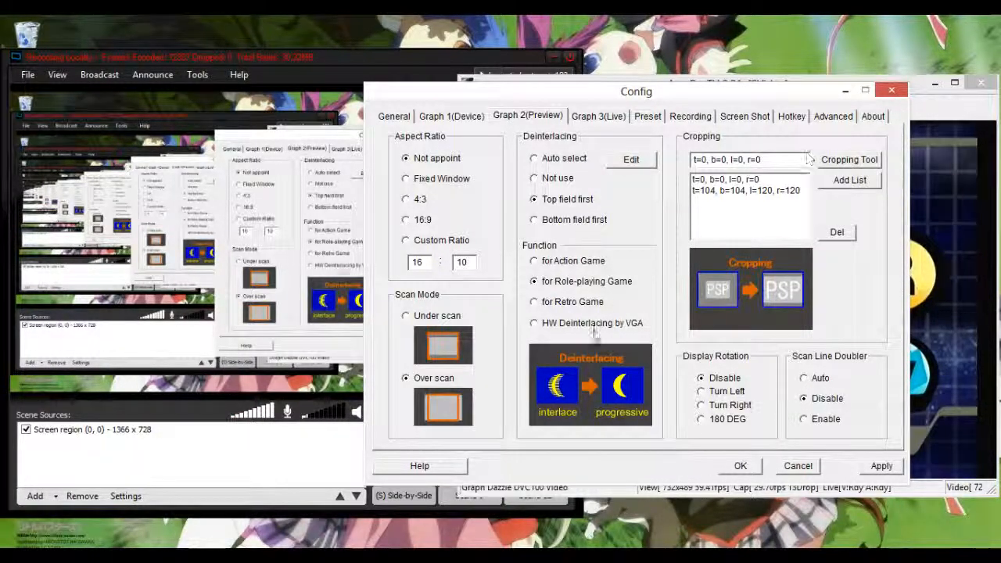
{"action": "left_click", "coordinate": [406, 315]}
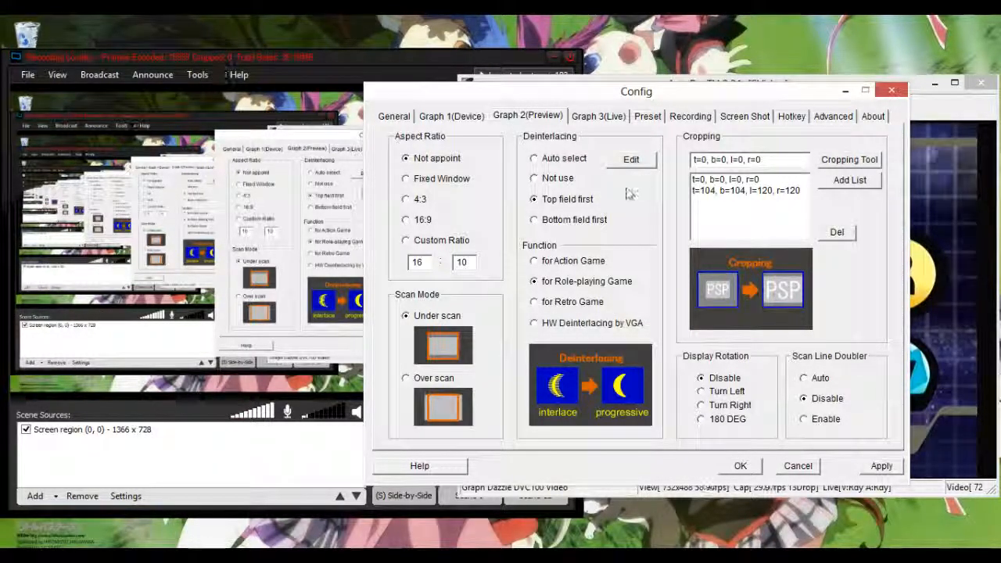
Step: Try the Action Game deinterlacing function, choose Retro Game instead and confirm the configuration
{"action": "left_click", "coordinate": [534, 261]}
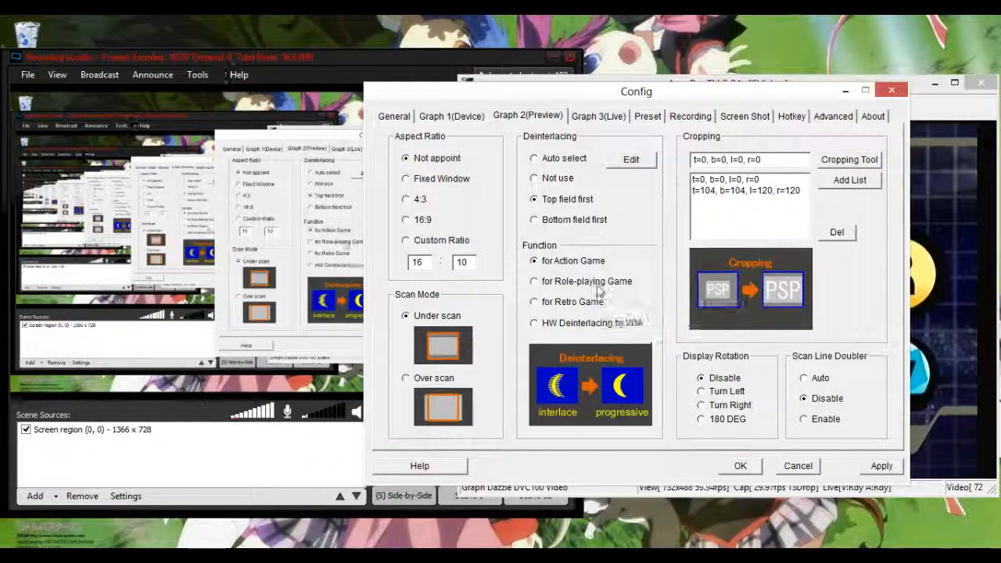
{"action": "left_click", "coordinate": [576, 305]}
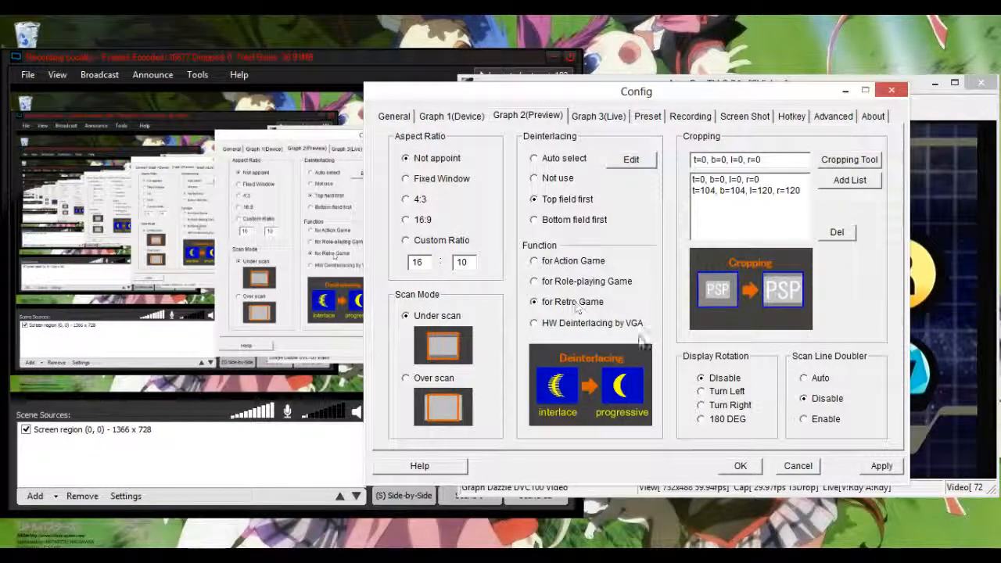
{"action": "left_click", "coordinate": [739, 465]}
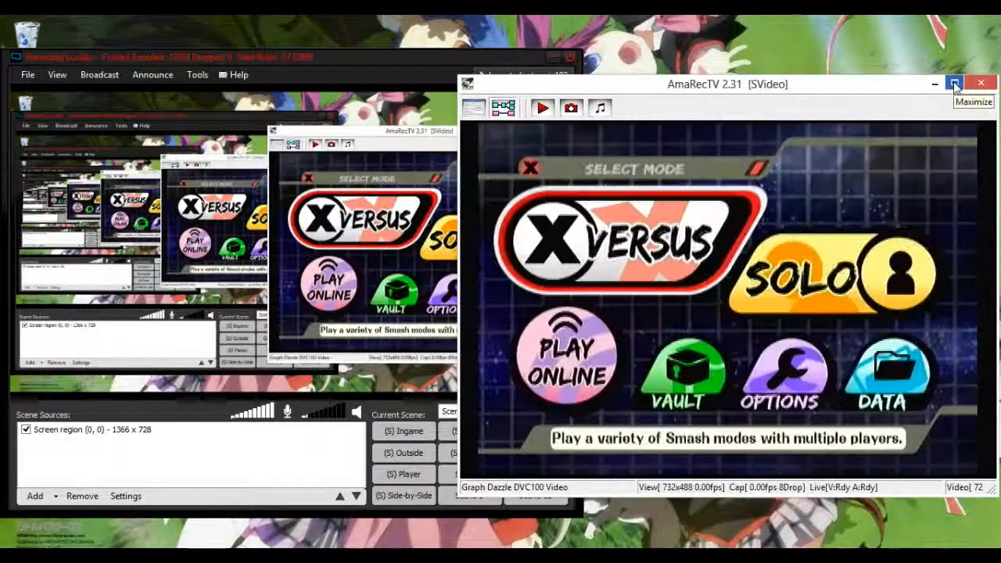
Step: Check the capture picture in a maximized window, restore the window, and set the deinterlacing function to Role-playing Game
{"action": "left_click", "coordinate": [954, 84]}
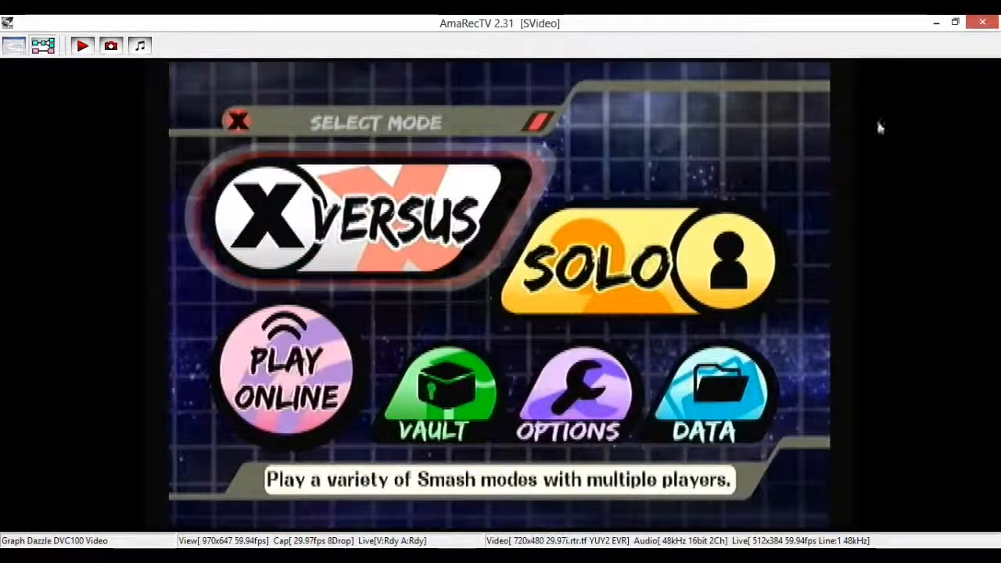
{"action": "left_click", "coordinate": [954, 22]}
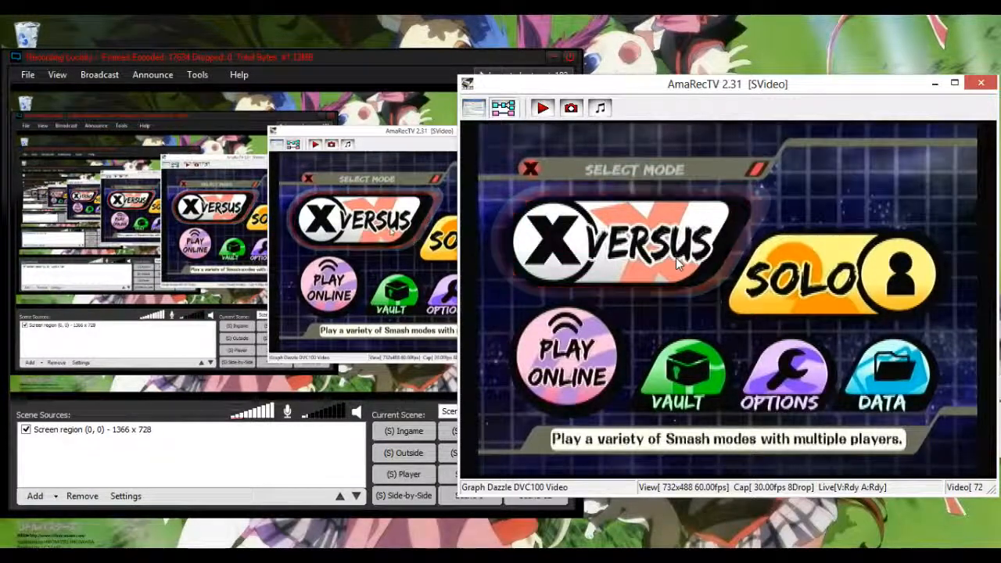
{"action": "left_click", "coordinate": [504, 107]}
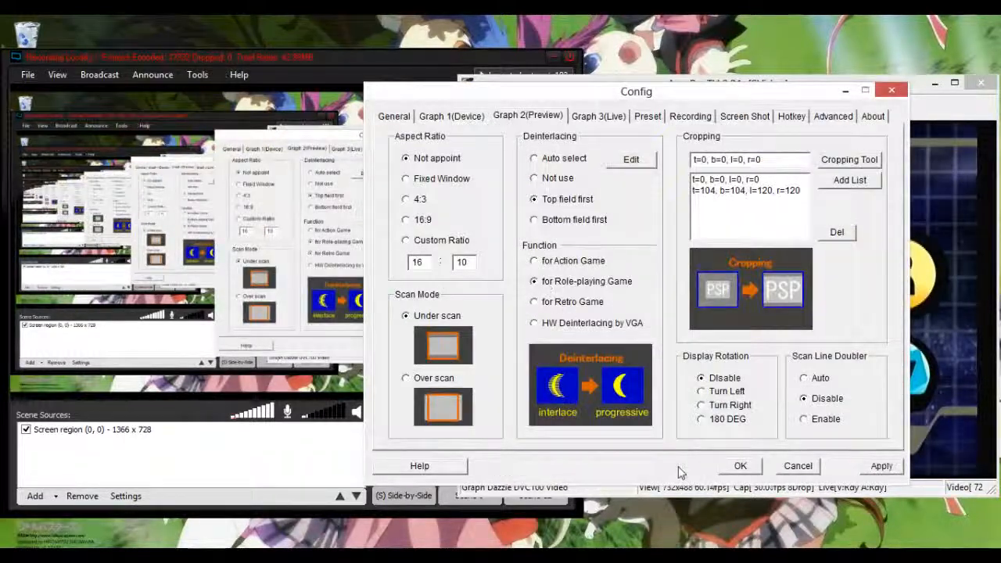
{"action": "left_click", "coordinate": [740, 467]}
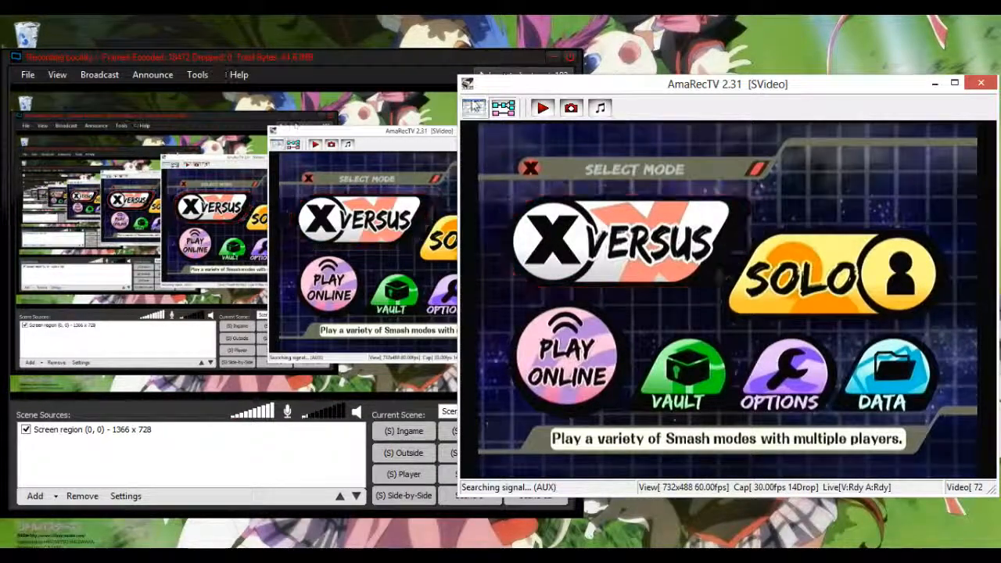
Step: Examine the live output settings in the configuration, including the mixer volumes, PC internal sound devices and frame rate choices
{"action": "left_click", "coordinate": [471, 101]}
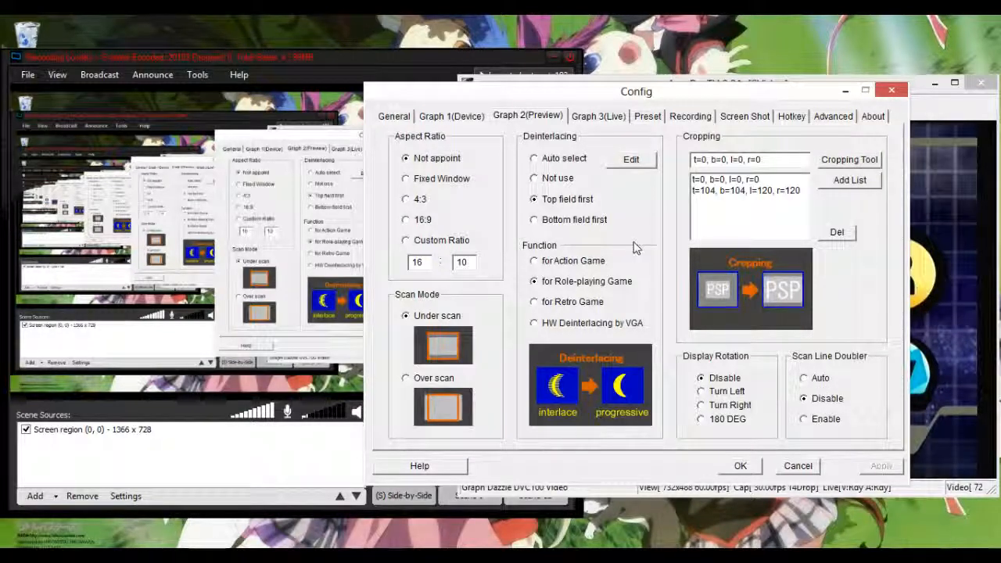
{"action": "left_click", "coordinate": [596, 117]}
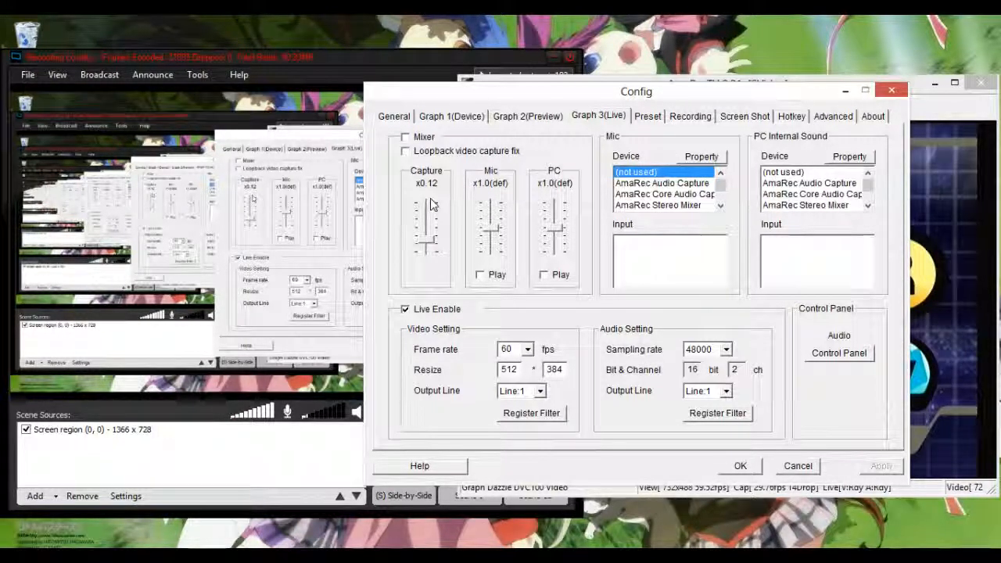
{"action": "left_click", "coordinate": [316, 78]}
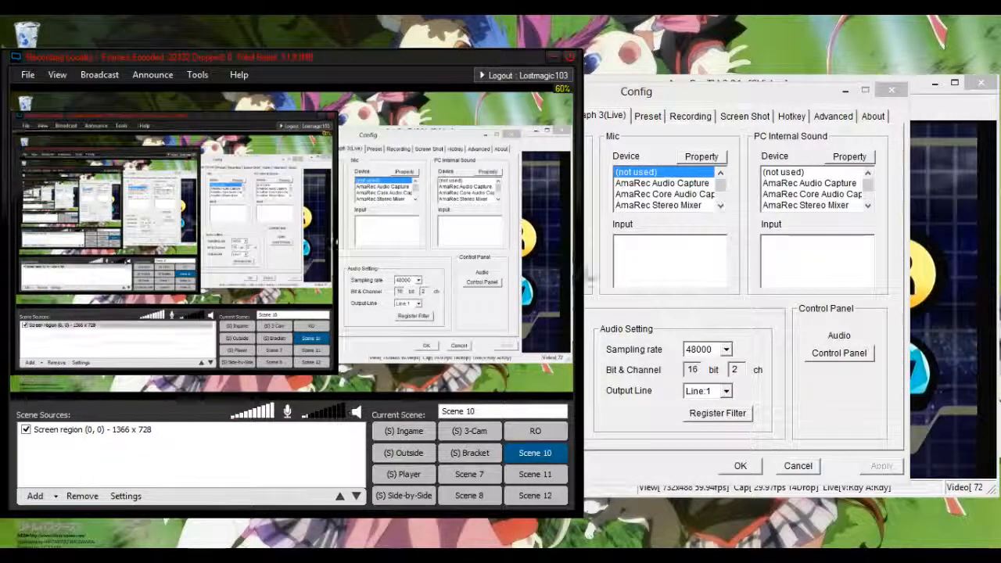
{"action": "left_click", "coordinate": [673, 94]}
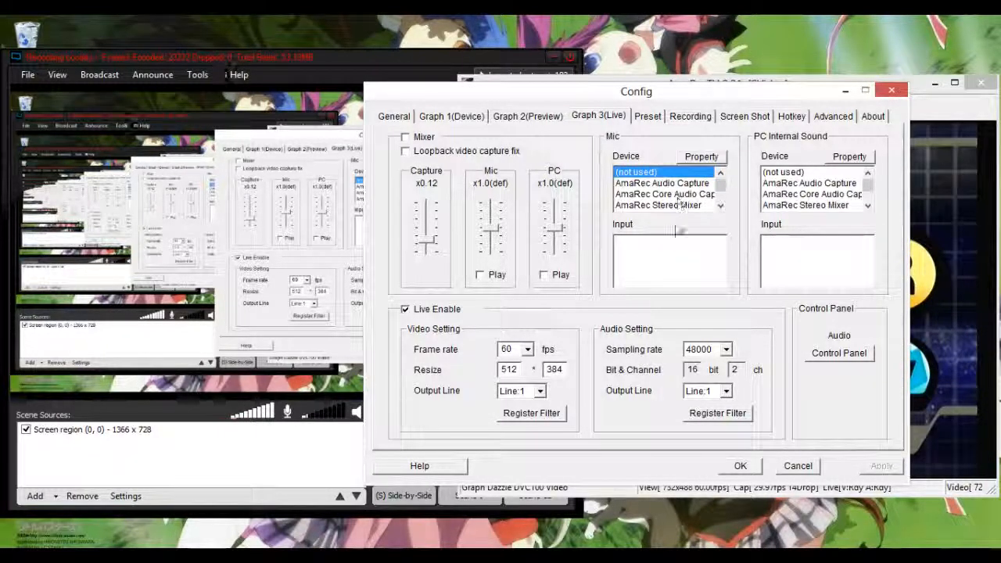
{"action": "scroll", "coordinate": [868, 195], "scroll_direction": "down", "scroll_amount": 2}
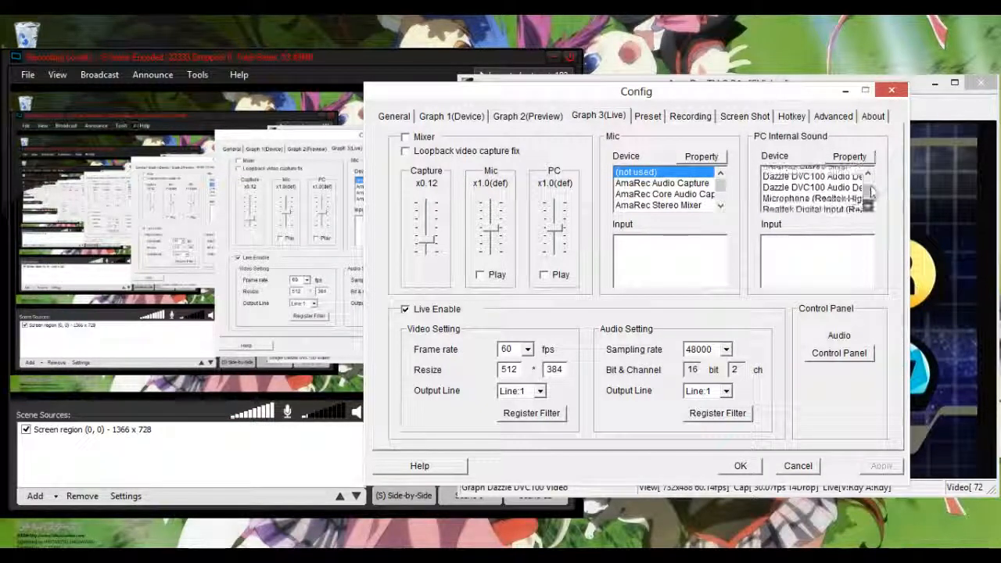
{"action": "scroll", "coordinate": [870, 189], "scroll_direction": "up", "scroll_amount": 3}
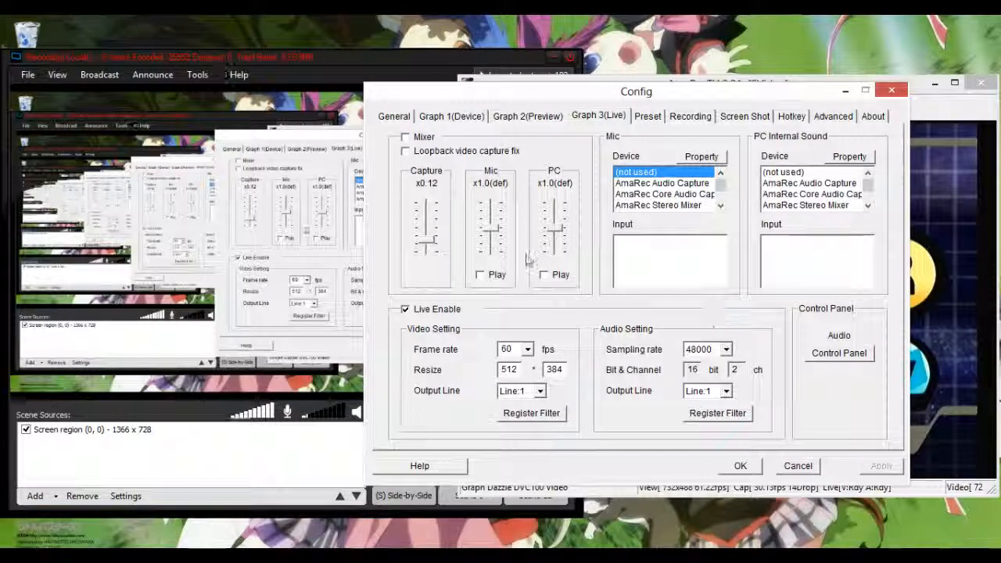
{"action": "left_click", "coordinate": [528, 350]}
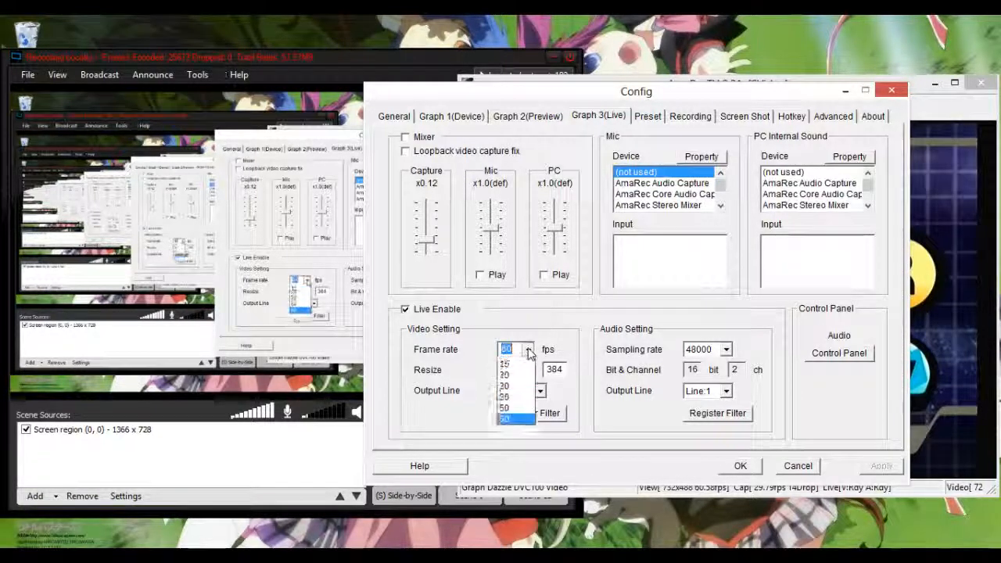
{"action": "left_click", "coordinate": [564, 323]}
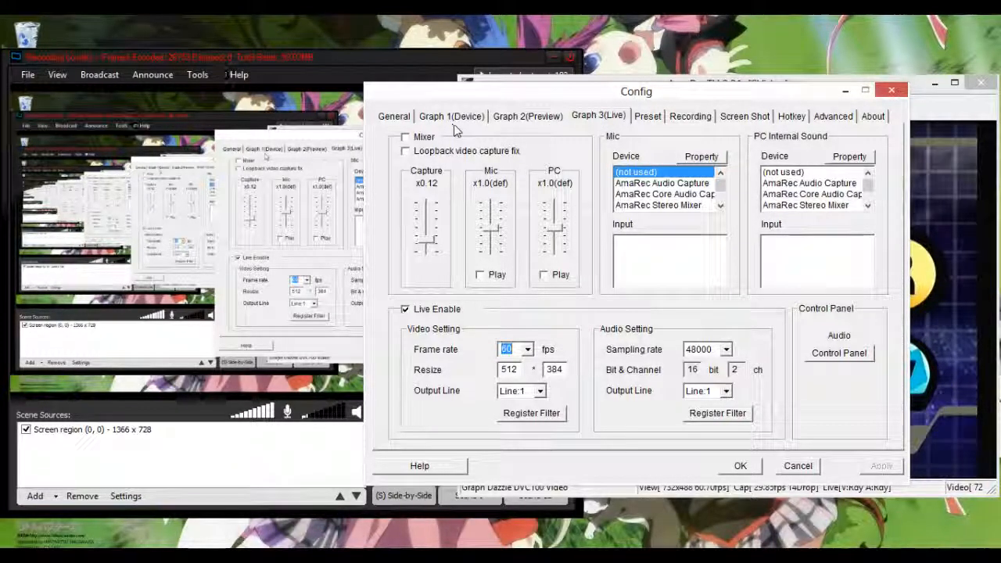
Step: Review the preview, device, general and recording settings in the configuration
{"action": "left_click", "coordinate": [519, 118]}
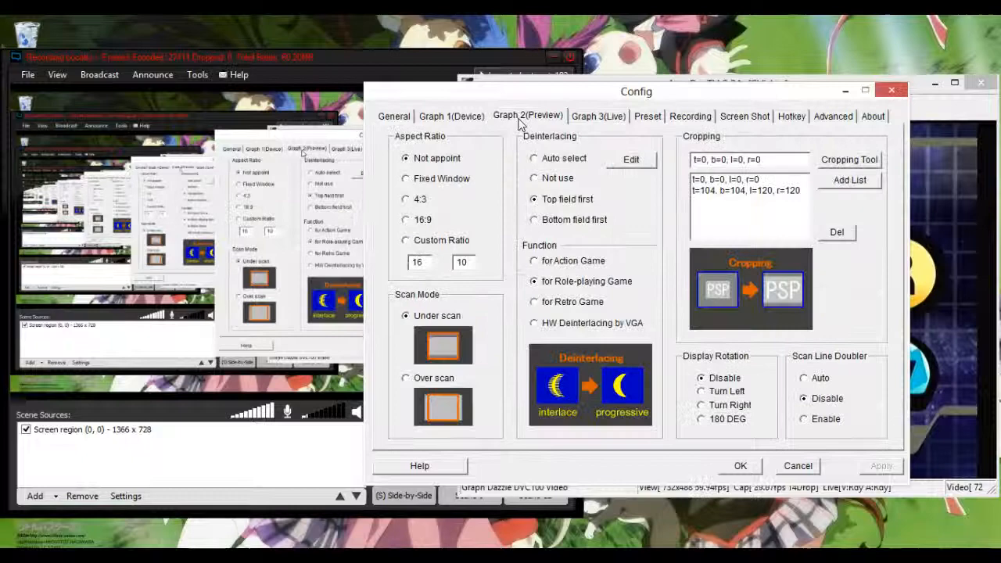
{"action": "left_click", "coordinate": [471, 117]}
{"action": "left_click", "coordinate": [397, 117]}
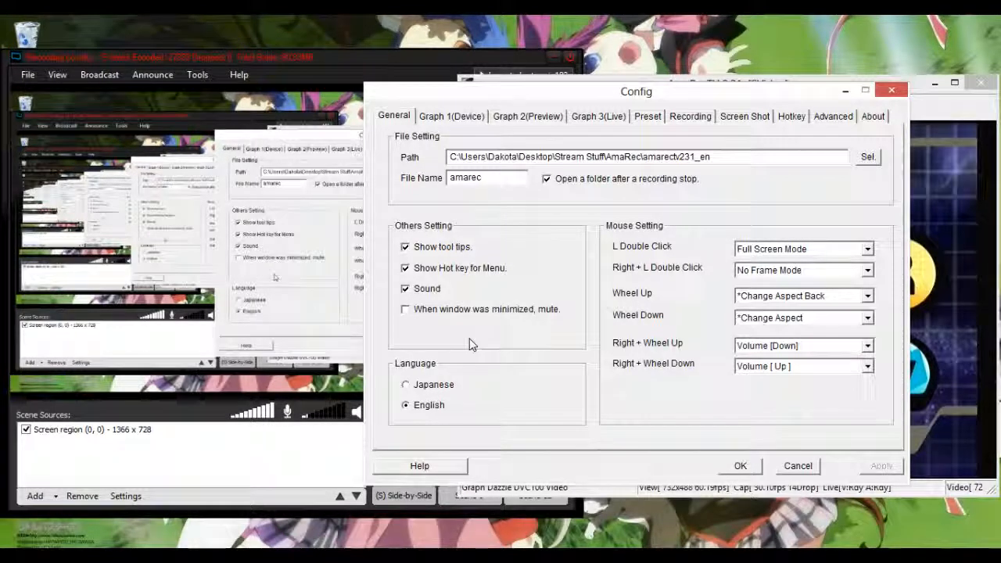
{"action": "left_click", "coordinate": [703, 119]}
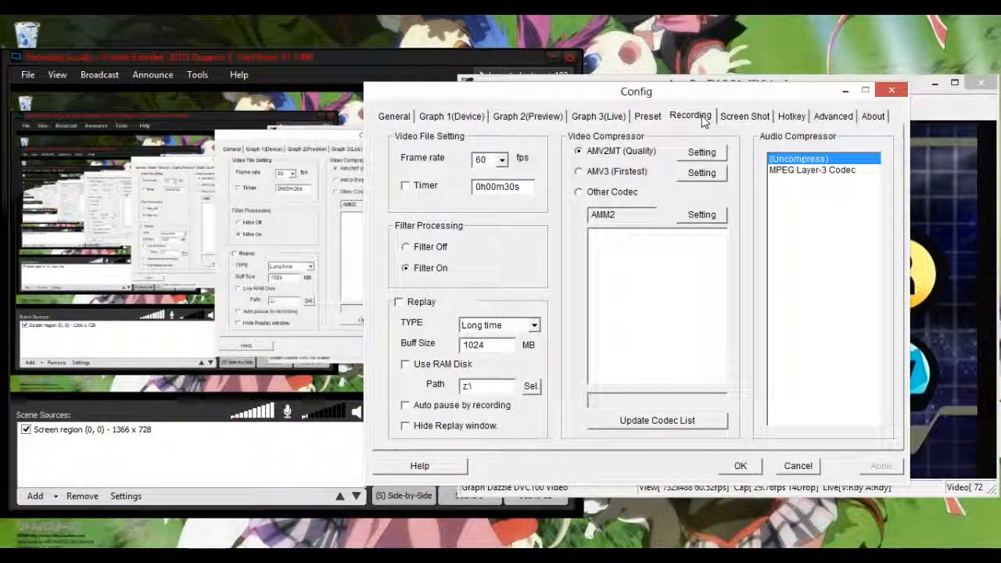
Step: Review the preset, recording, screen shot, hotkey, advanced and about pages of the configuration and close it
{"action": "left_click", "coordinate": [649, 119]}
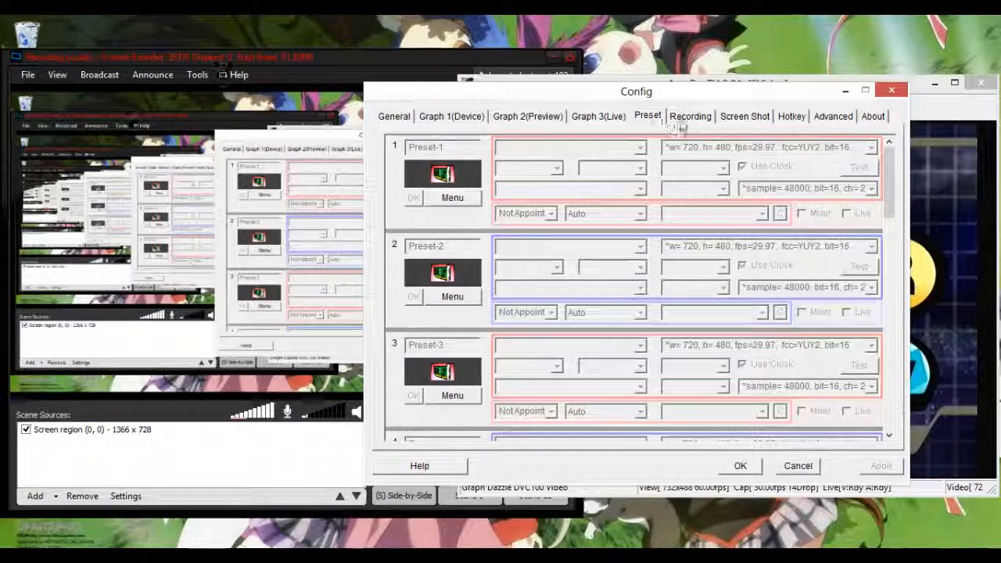
{"action": "left_click", "coordinate": [691, 121]}
{"action": "left_click", "coordinate": [744, 117]}
{"action": "left_click", "coordinate": [791, 117]}
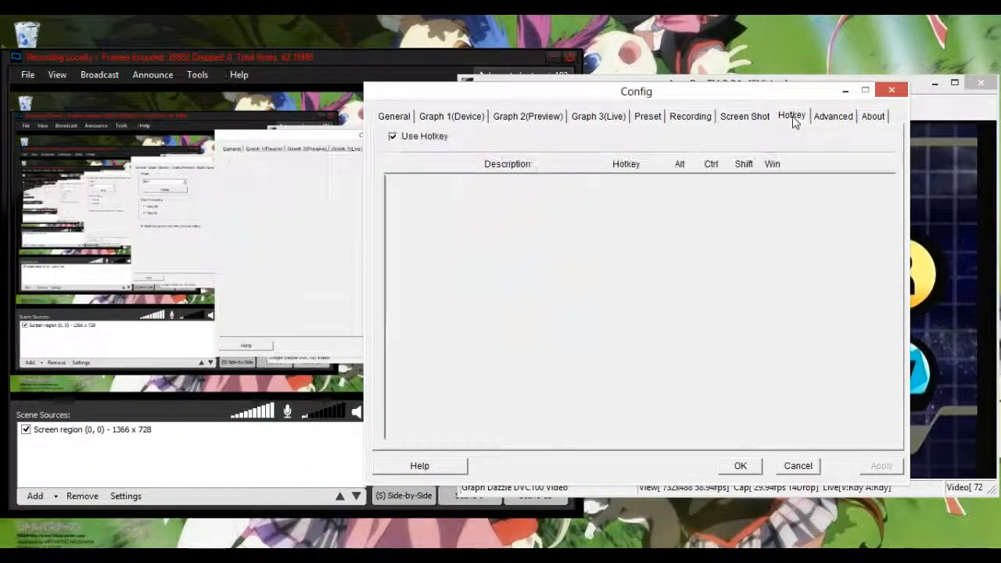
{"action": "left_click", "coordinate": [827, 119]}
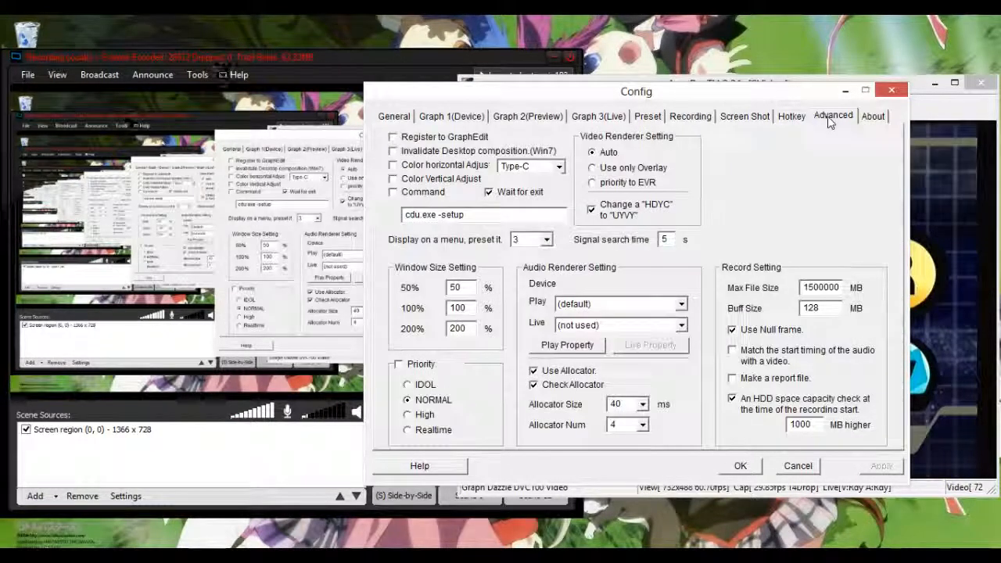
{"action": "left_click", "coordinate": [872, 117]}
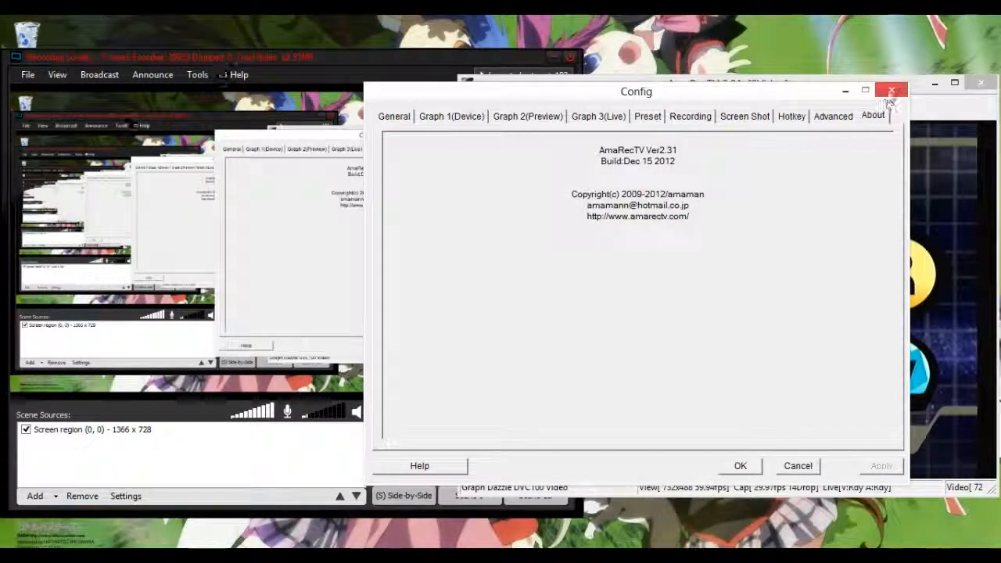
{"action": "left_click", "coordinate": [890, 93]}
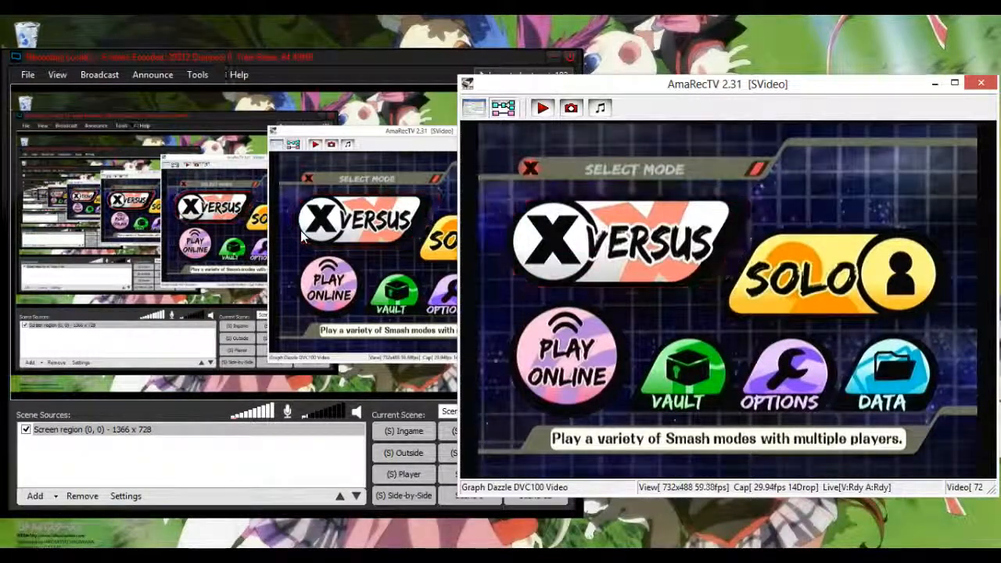
Step: Switch to XSplit, examine its frame rate and resolution choices, and return to the AmaRecTV window
{"action": "left_click", "coordinate": [267, 57]}
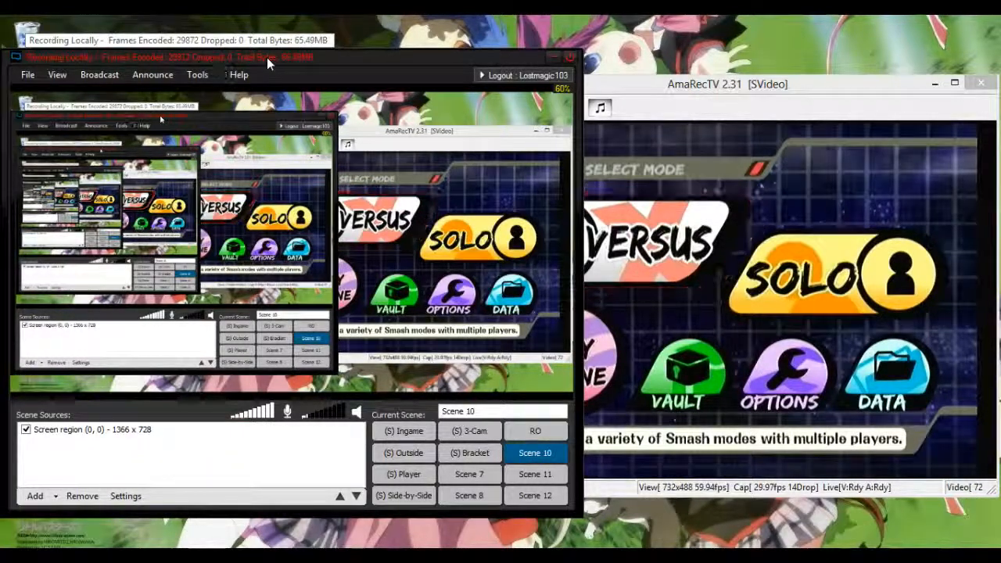
{"action": "left_click", "coordinate": [342, 363]}
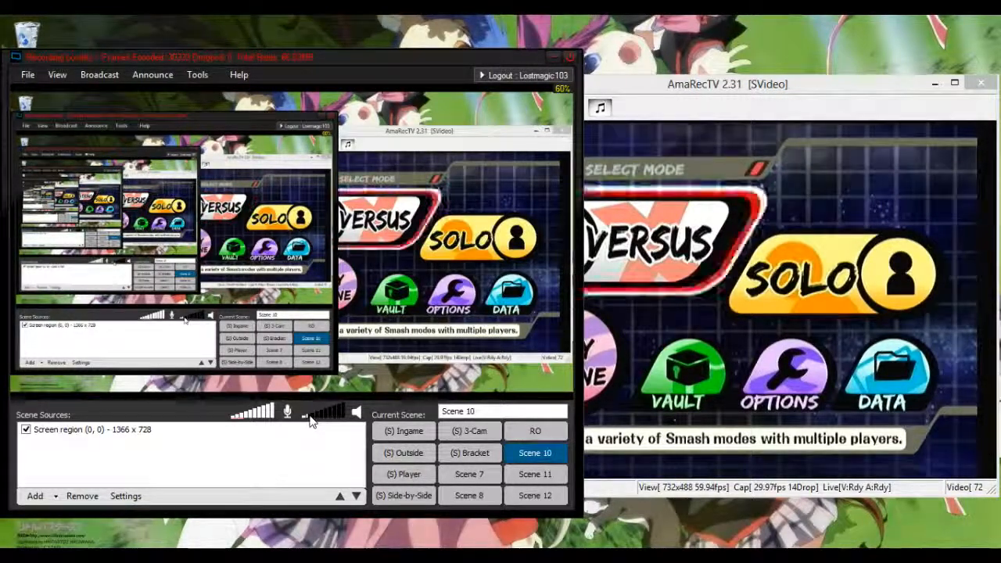
{"action": "left_click", "coordinate": [146, 245]}
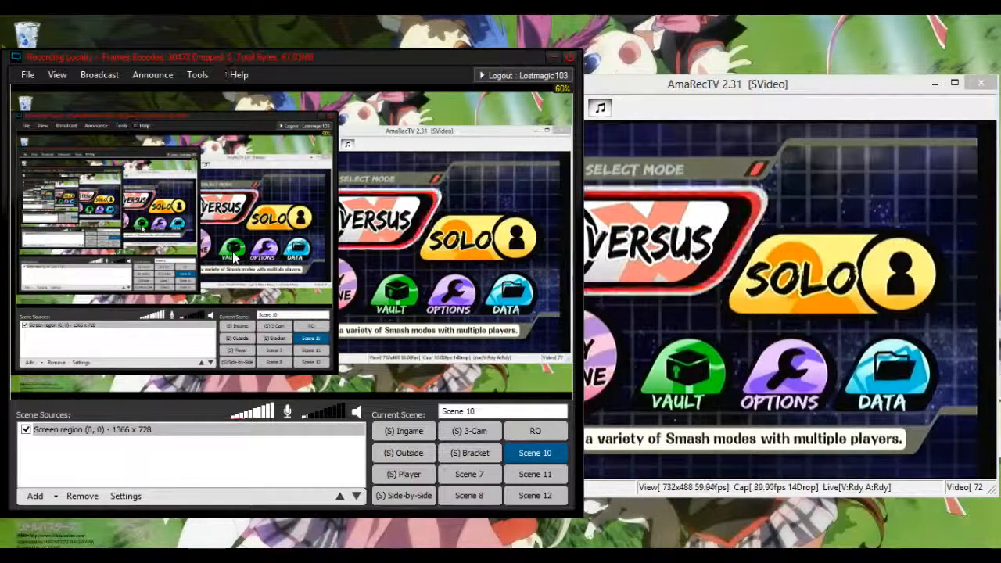
{"action": "left_click", "coordinate": [58, 73]}
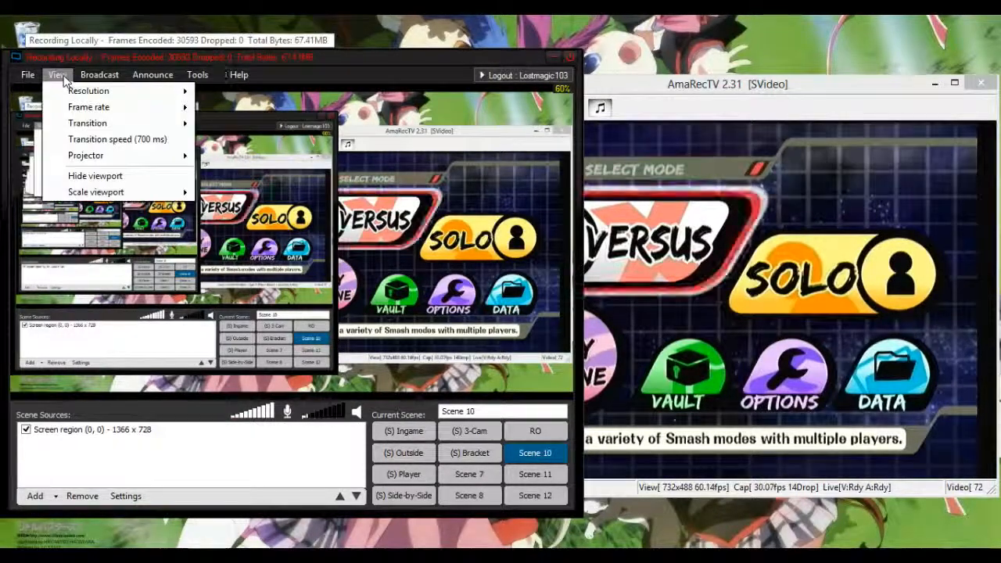
{"action": "mouse_move", "coordinate": [80, 112]}
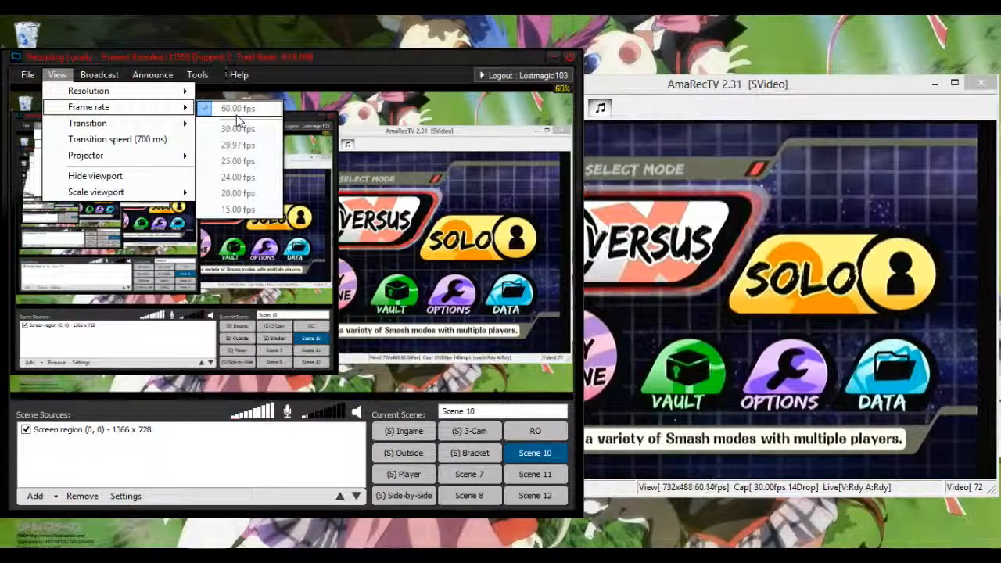
{"action": "mouse_move", "coordinate": [143, 99]}
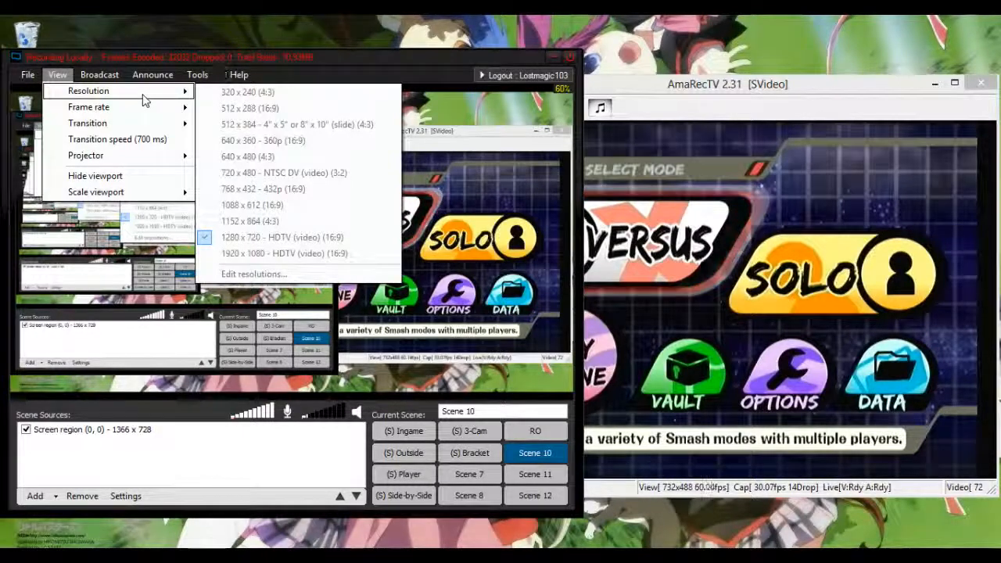
{"action": "left_click", "coordinate": [692, 92]}
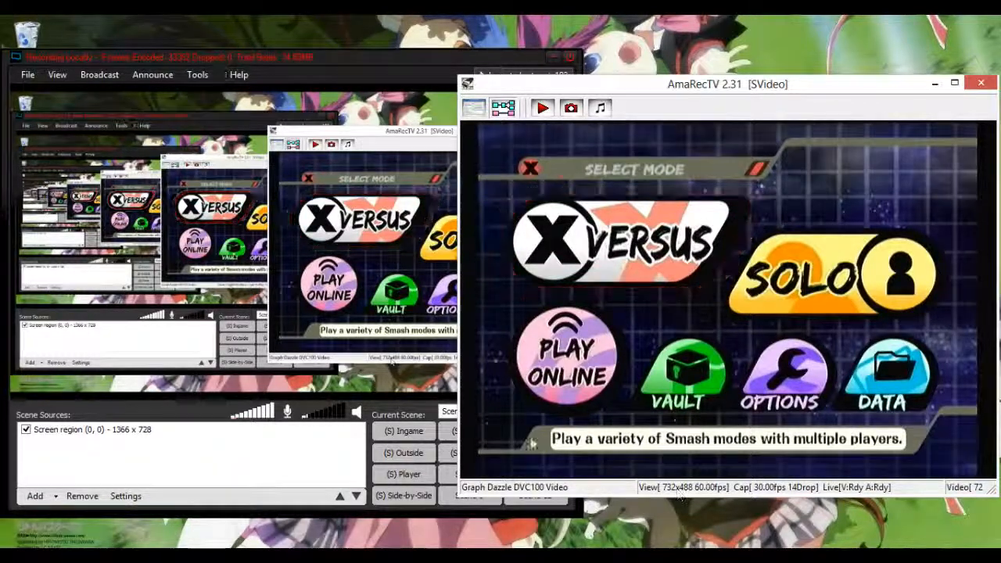
Step: Switch back to XSplit and open the properties of the second Twitch broadcast channel
{"action": "left_click", "coordinate": [130, 58]}
{"action": "left_click", "coordinate": [102, 75]}
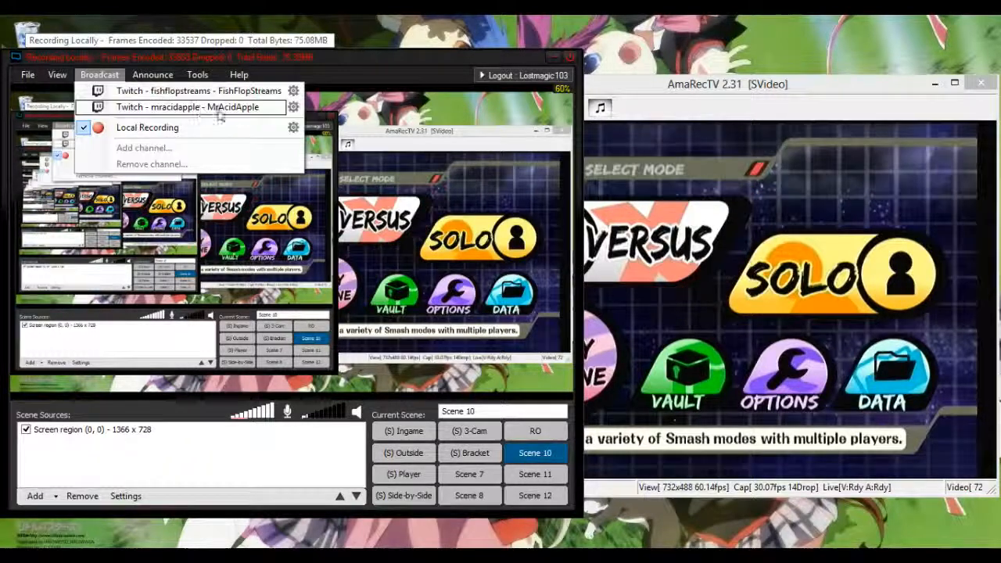
{"action": "left_click", "coordinate": [293, 107]}
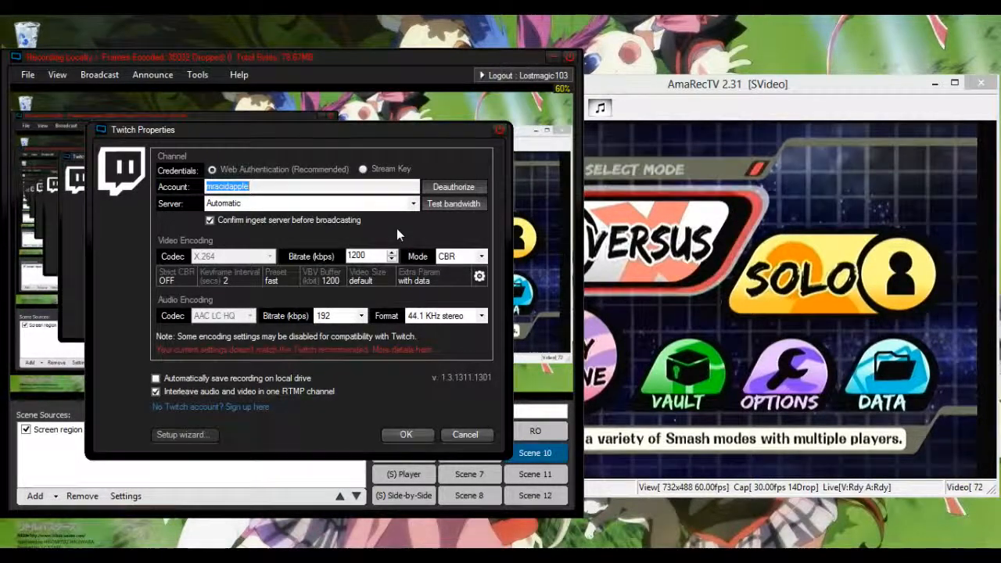
Step: Examine the channel's video encoding setup, including the encoder preset choices, and confirm the Twitch properties
{"action": "left_click", "coordinate": [479, 277]}
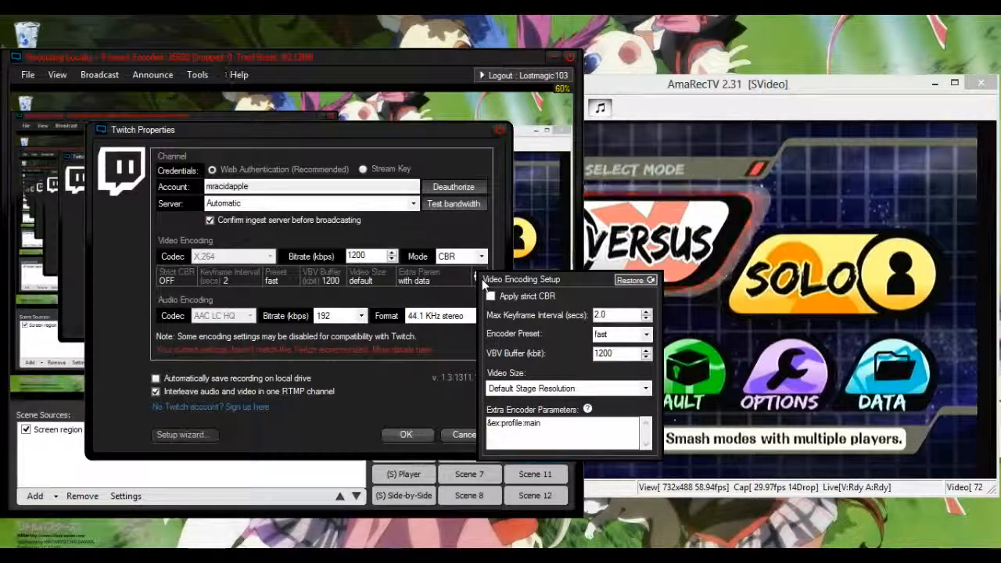
{"action": "left_click", "coordinate": [645, 334]}
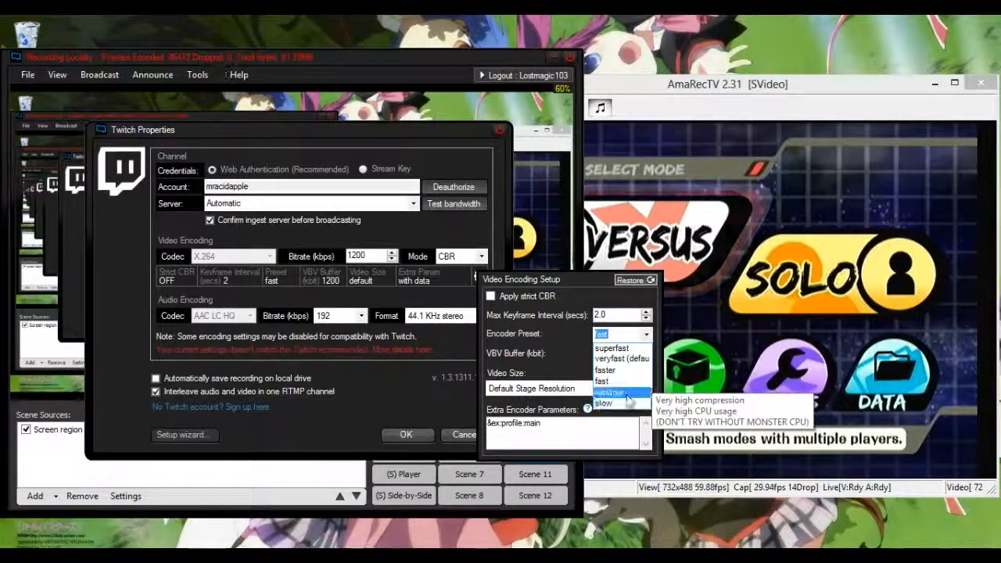
{"action": "left_click", "coordinate": [551, 349]}
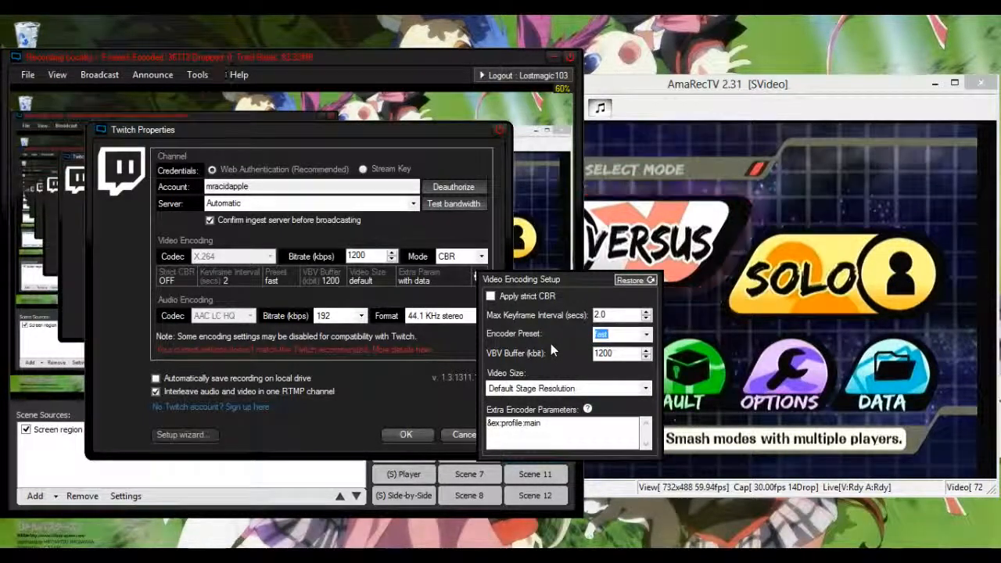
{"action": "left_click", "coordinate": [487, 228]}
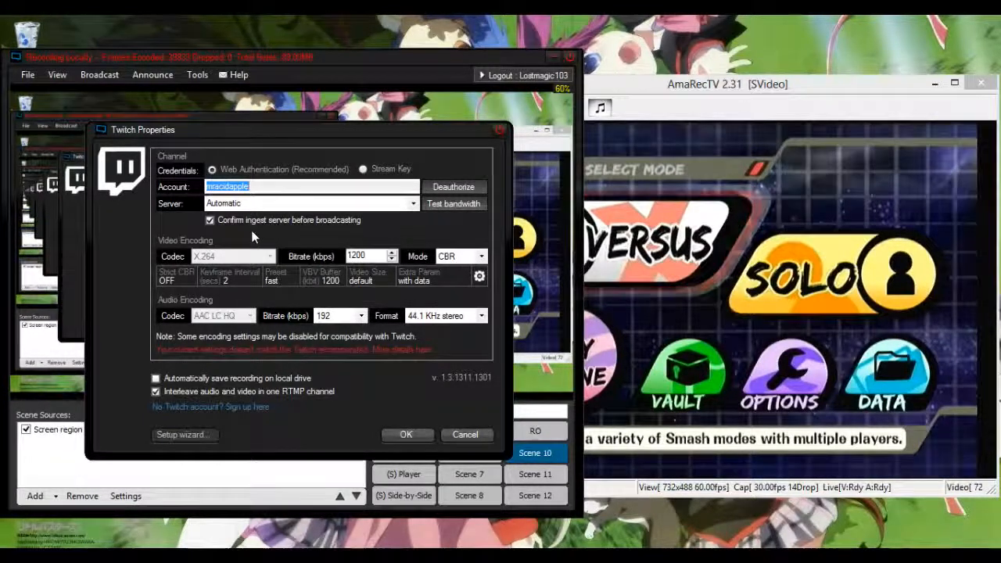
{"action": "left_click", "coordinate": [412, 434]}
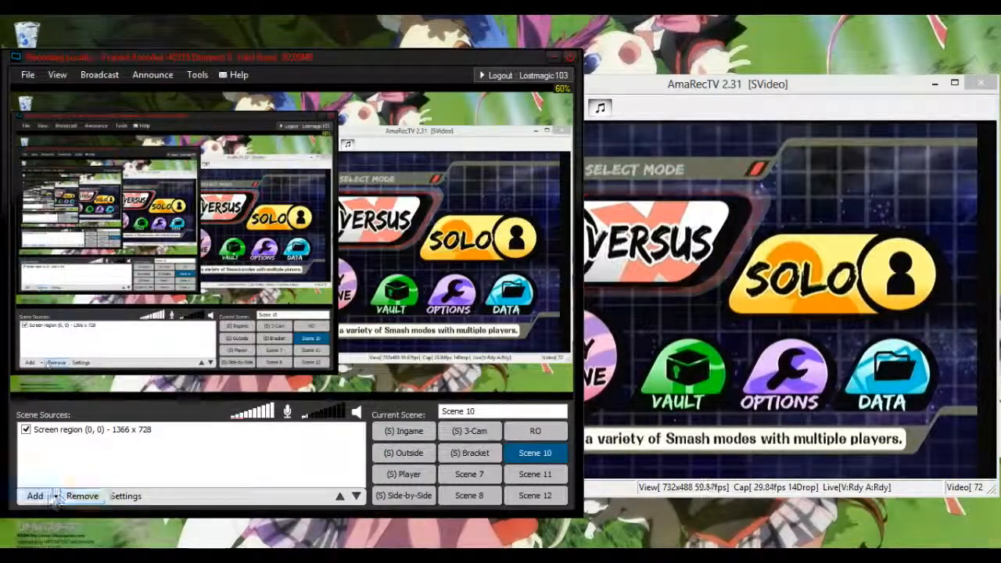
Step: Add AmaRec Video Capture as a camera source to Scene 10 and reposition it on the stage
{"action": "left_click", "coordinate": [35, 495]}
{"action": "mouse_move", "coordinate": [109, 426]}
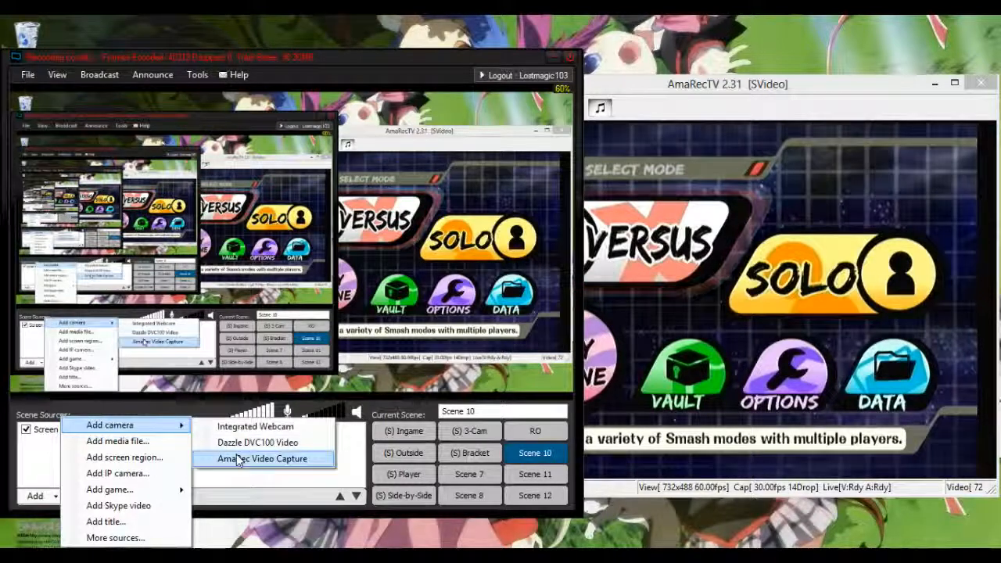
{"action": "left_click", "coordinate": [239, 459]}
{"action": "left_click_drag", "start_coordinate": [199, 237], "coordinate": [258, 244]}
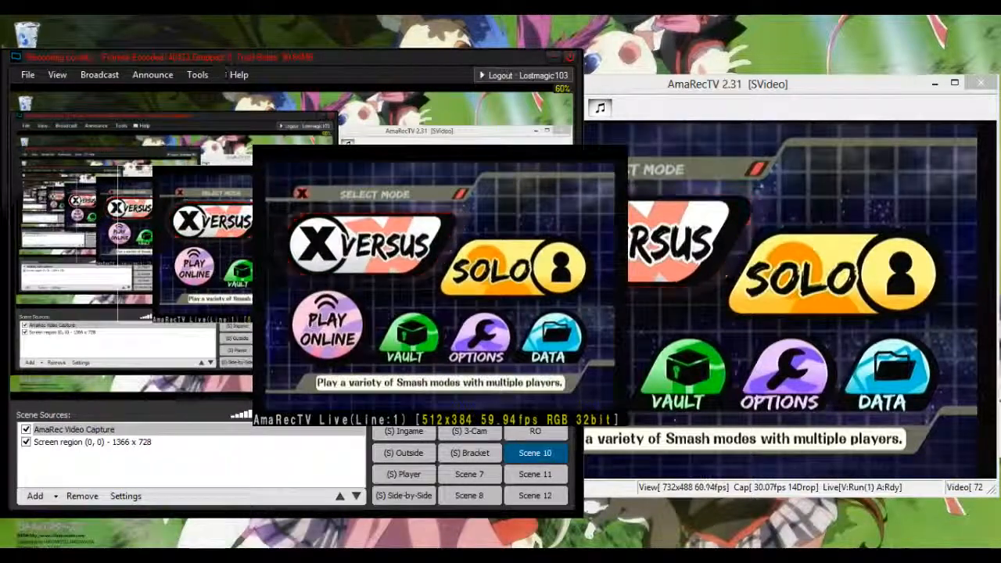
{"action": "left_click", "coordinate": [86, 429]}
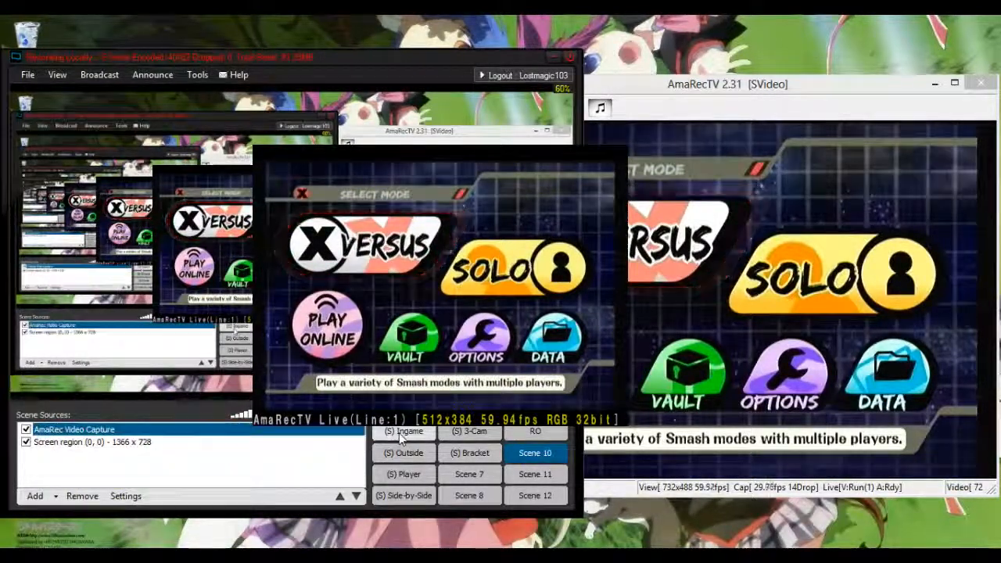